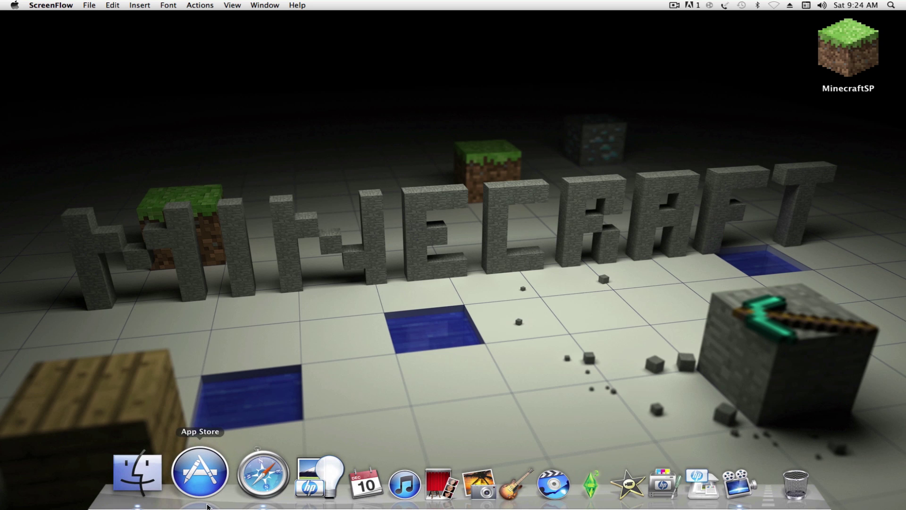
Step: Navigate Safari from Yahoo to minecraftskins.com to load The Skindex site
left_click(231, 480)
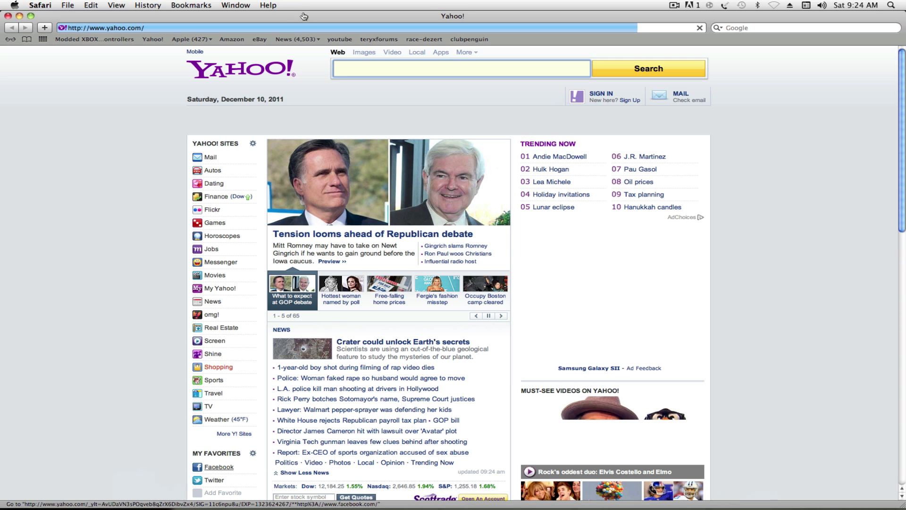
left_click(243, 28)
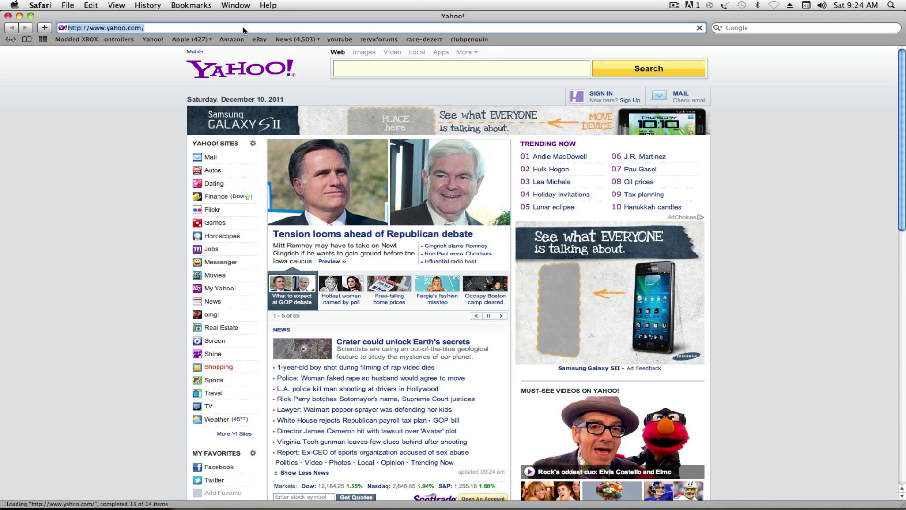
key("BackSpace")
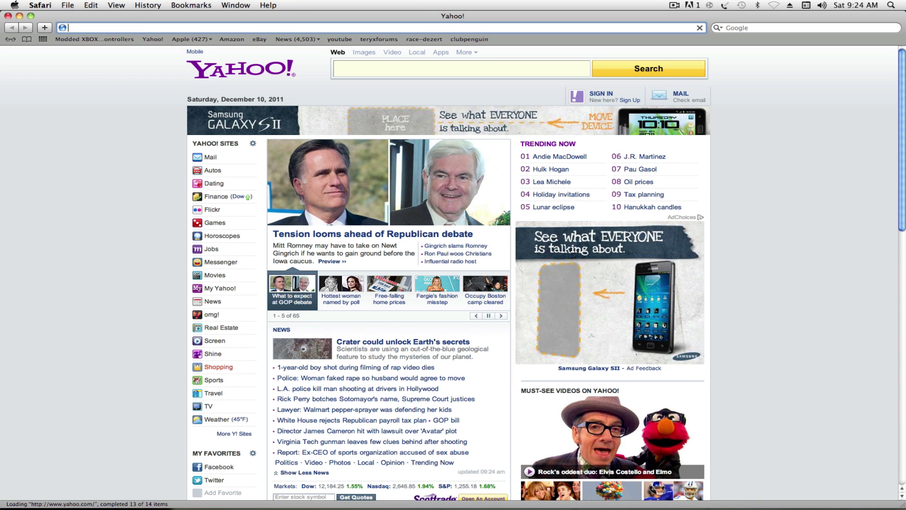
type("mi")
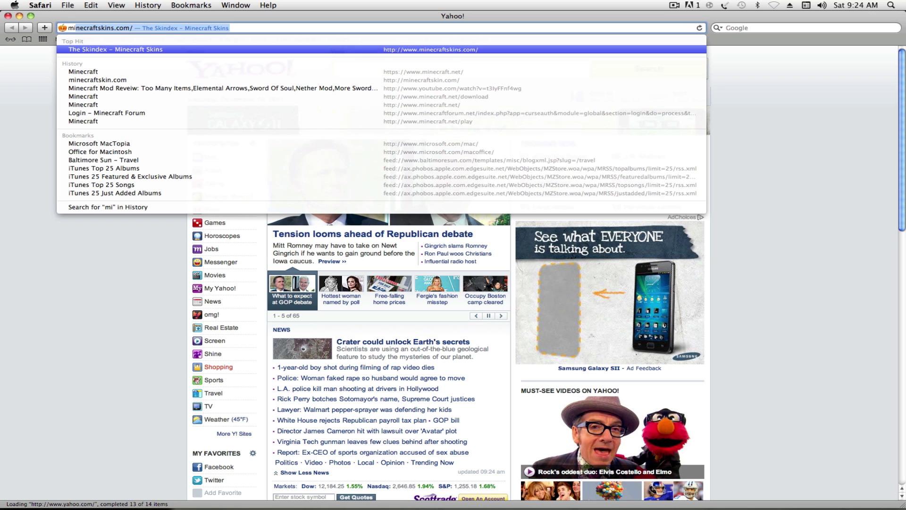
type("necraft")
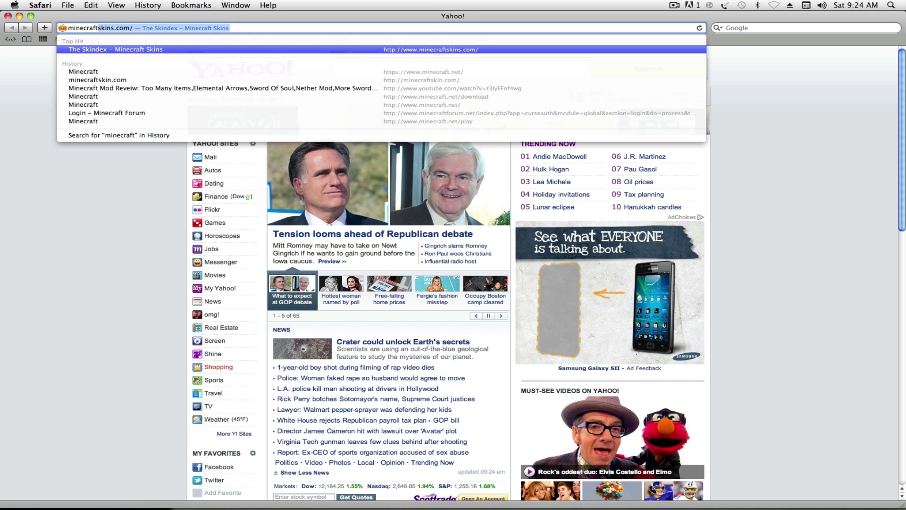
type("skins")
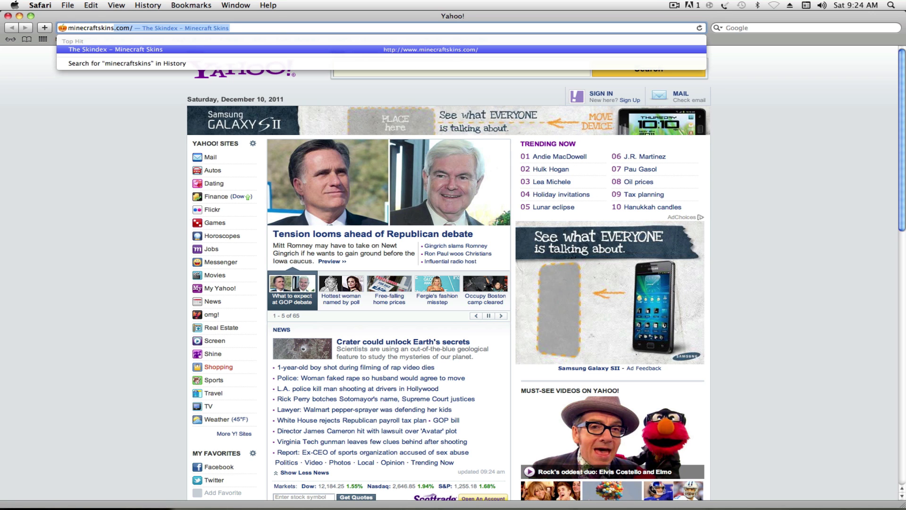
type(".com")
key("Return")
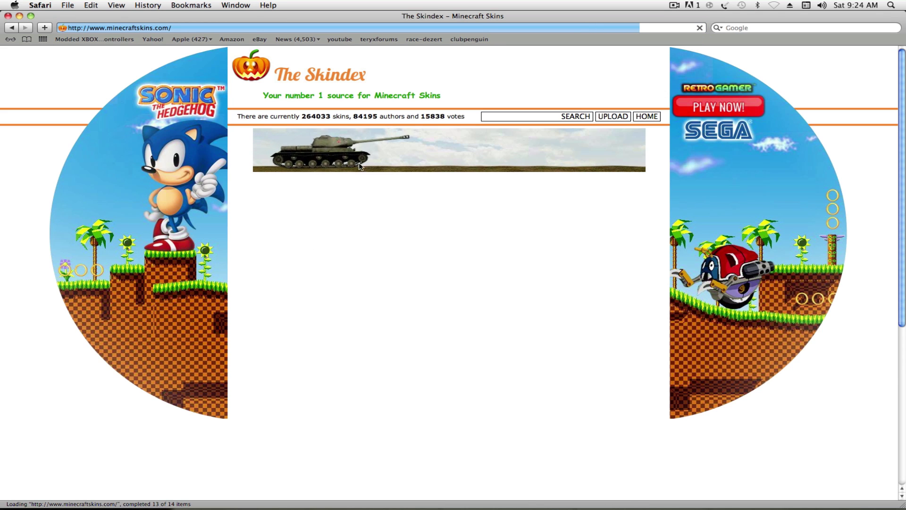
scroll(324, 262, "down", 5)
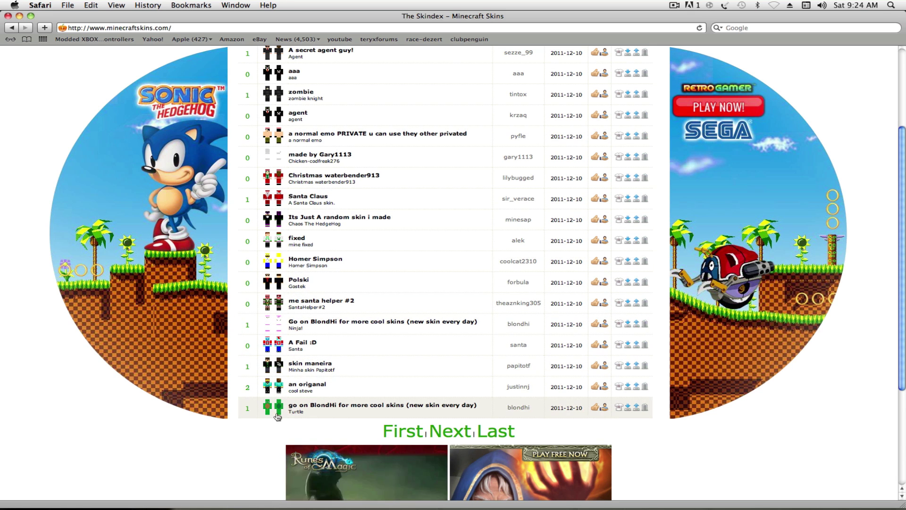
scroll(278, 416, "up", 1)
scroll(277, 417, "up", 1)
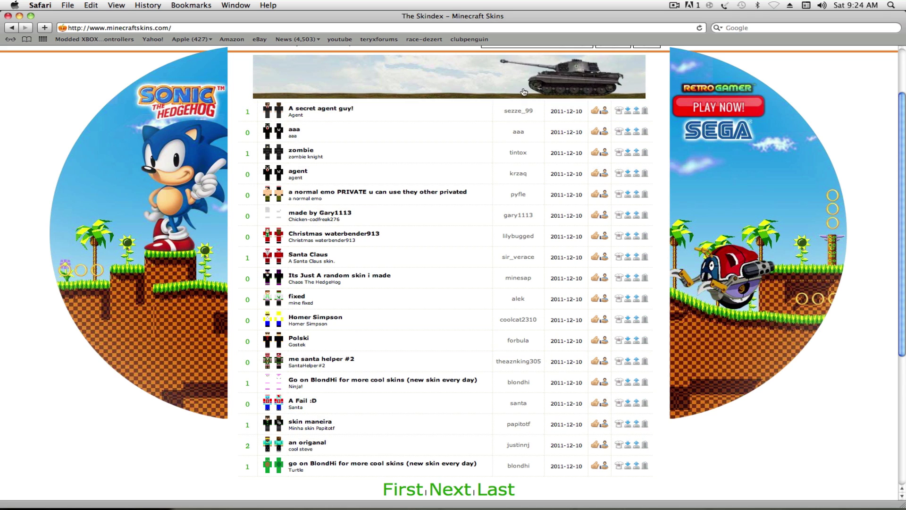
scroll(524, 124, "up", 2)
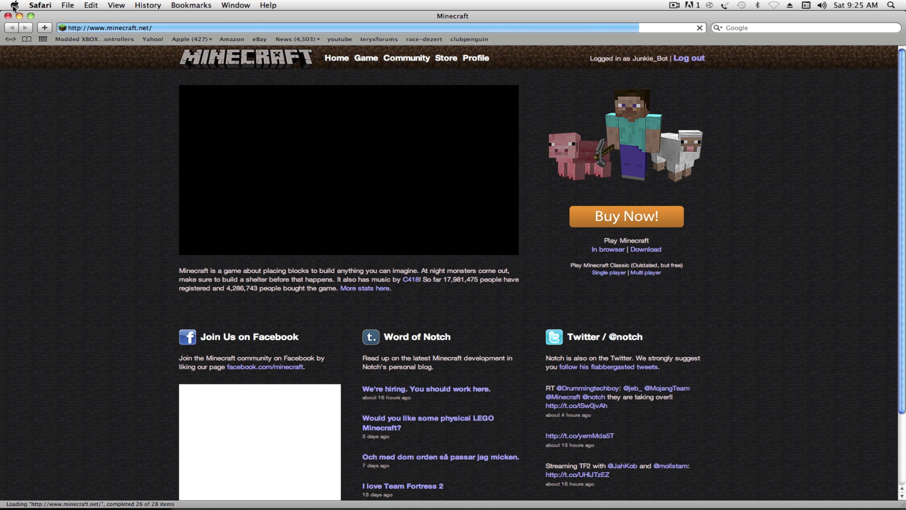
left_click(11, 28)
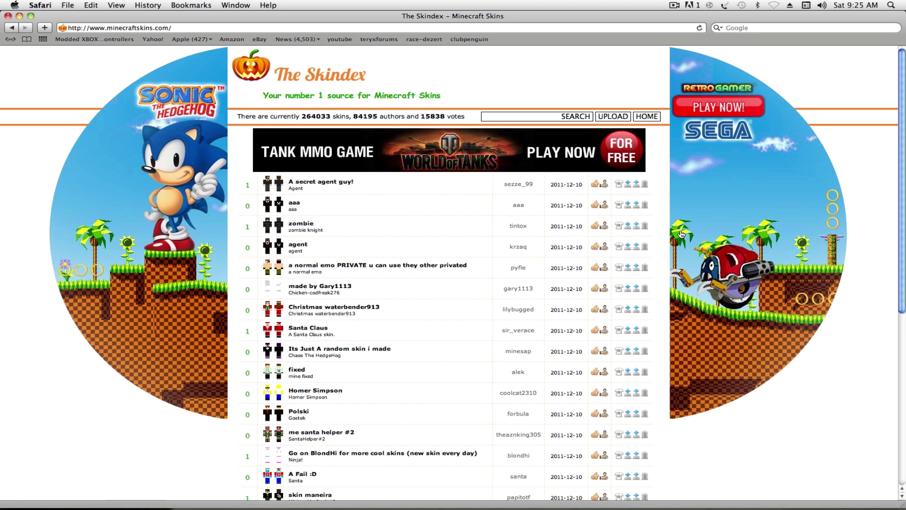
Step: Download the A secret agent guy! skin and reveal its PNG in the Downloads folder
left_click(627, 185)
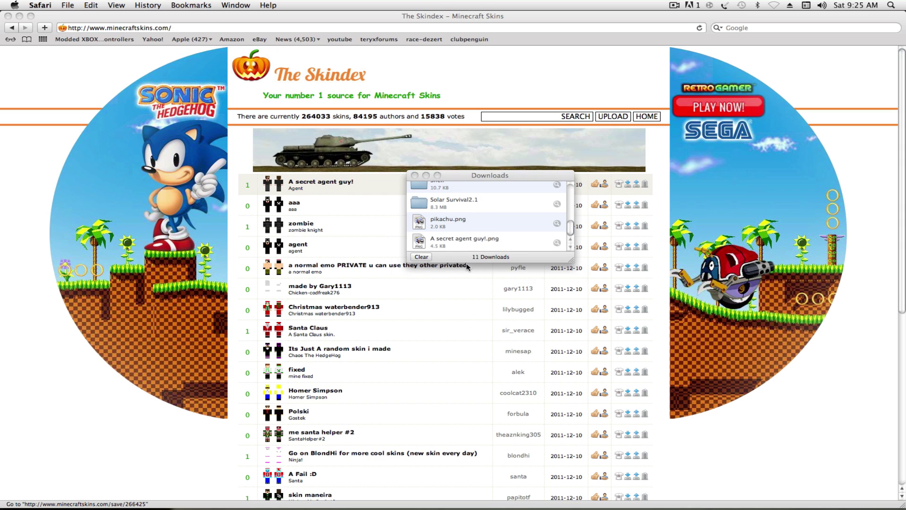
double_click(468, 238)
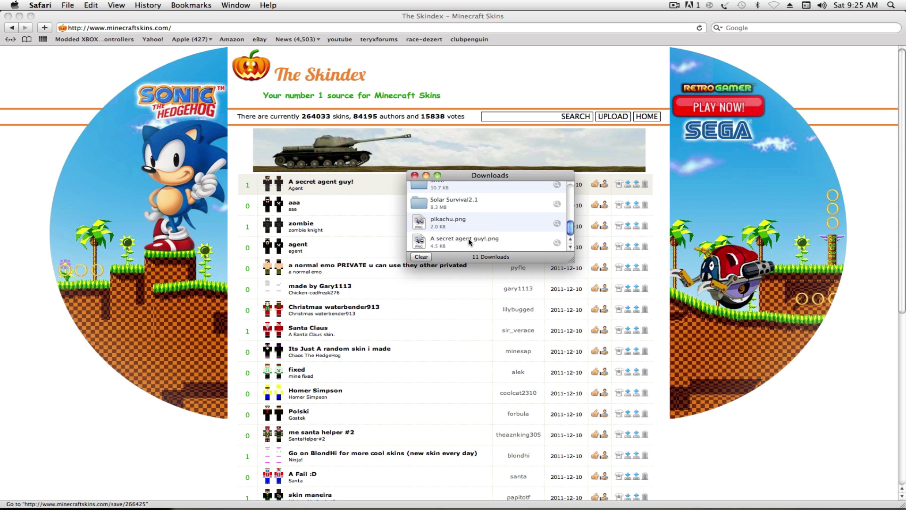
left_click(497, 241)
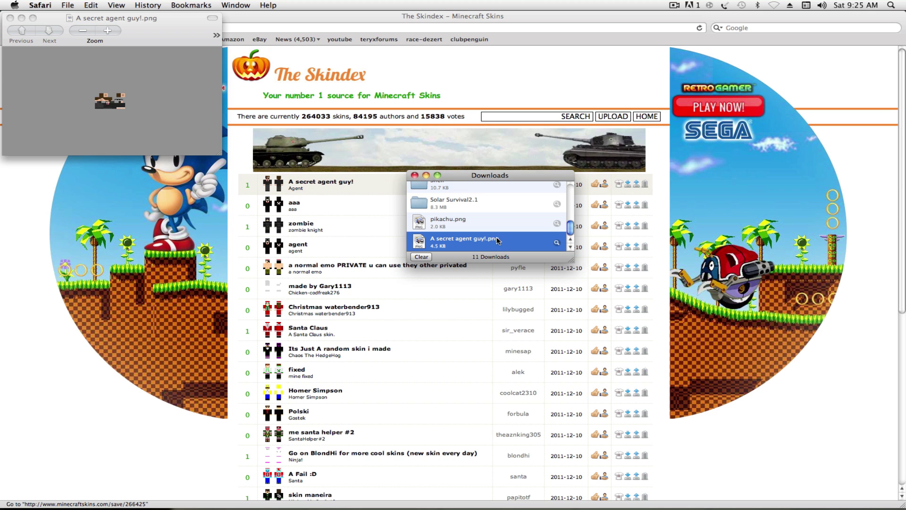
left_click(557, 243)
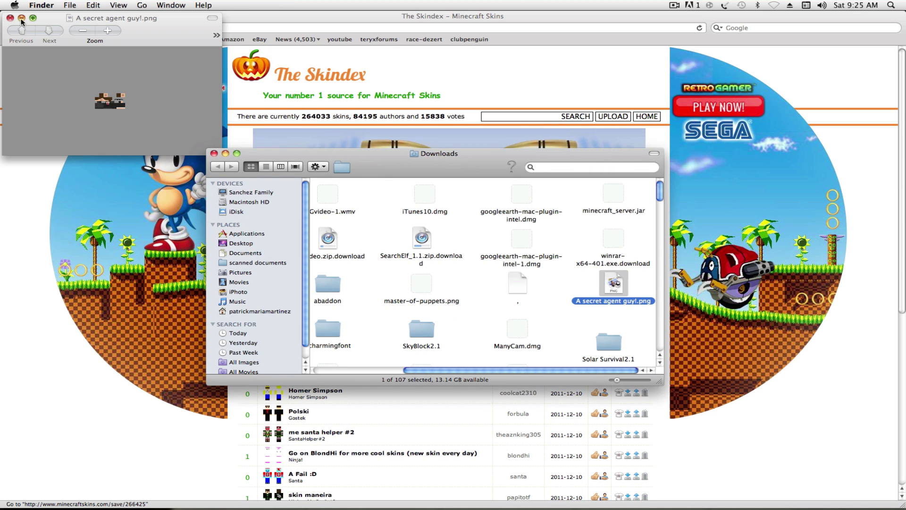
Step: Move A secret agent guy!.png to the Desktop and close the Downloads windows
left_click(11, 17)
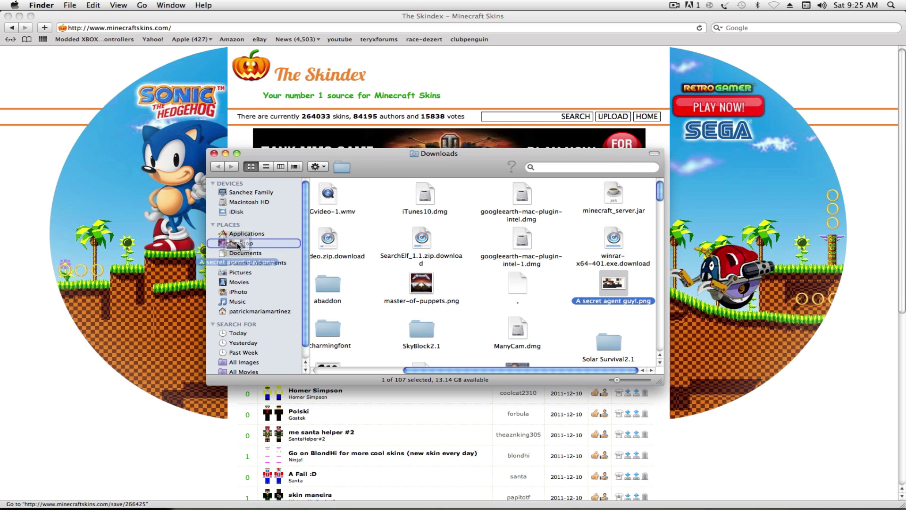
left_click_drag(612, 285, 240, 245)
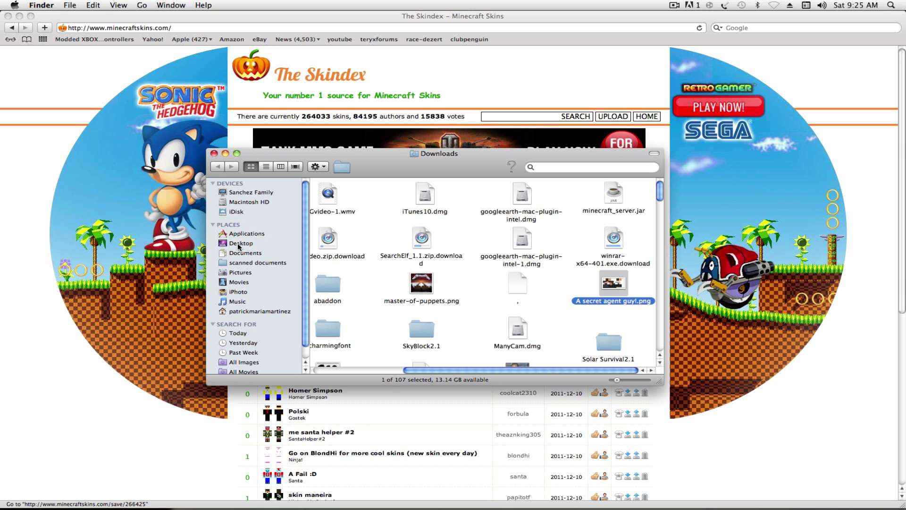
left_click(215, 154)
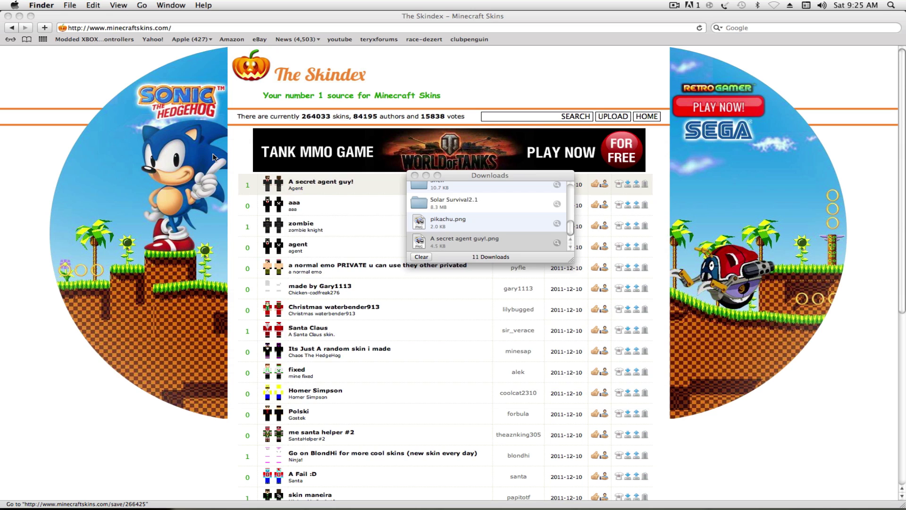
left_click(415, 175)
Step: Hide Safari and rename the desktop skin file to char.png
key("super+alt+h")
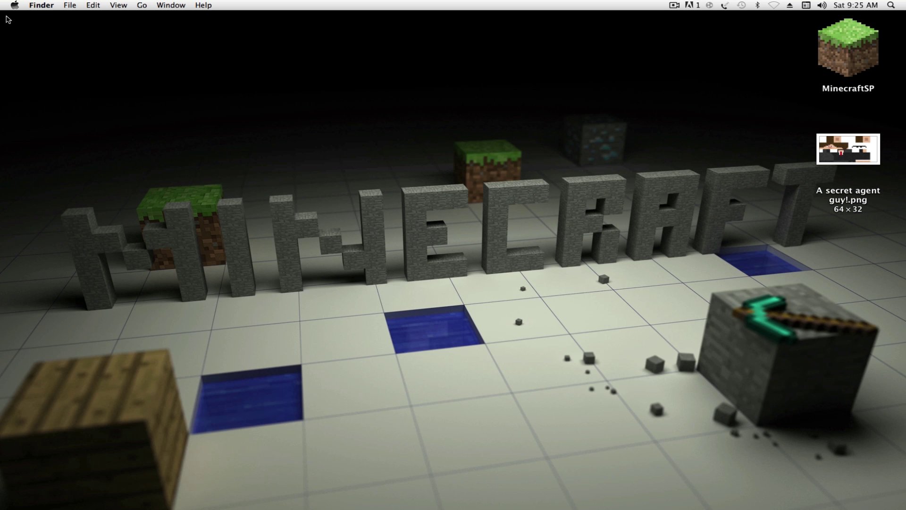
right_click(856, 281)
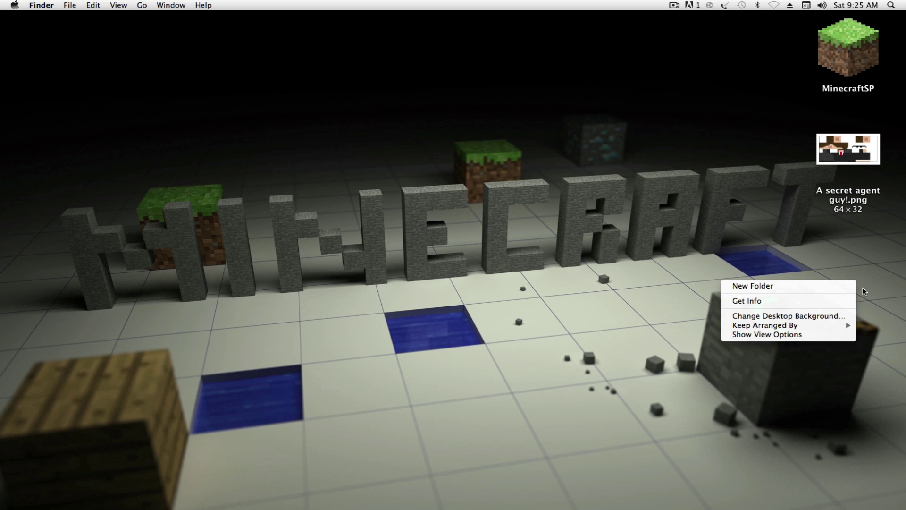
left_click(870, 243)
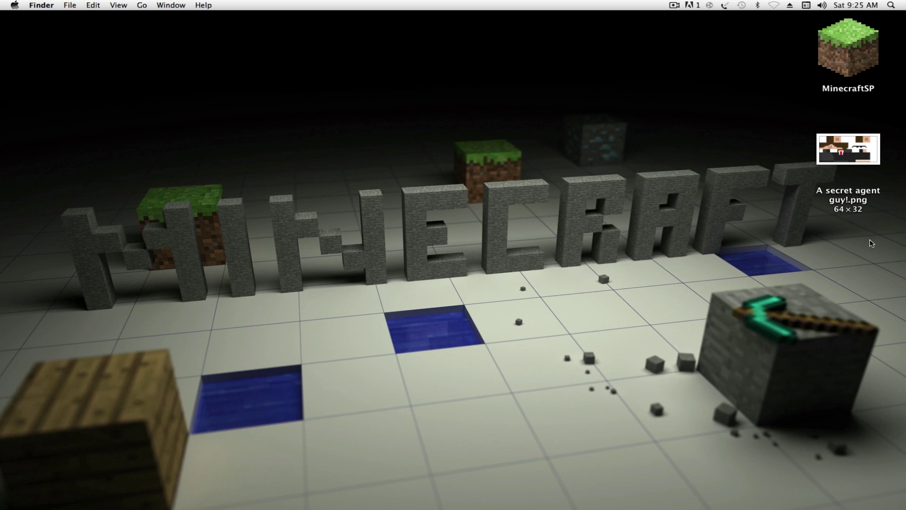
left_click(851, 203)
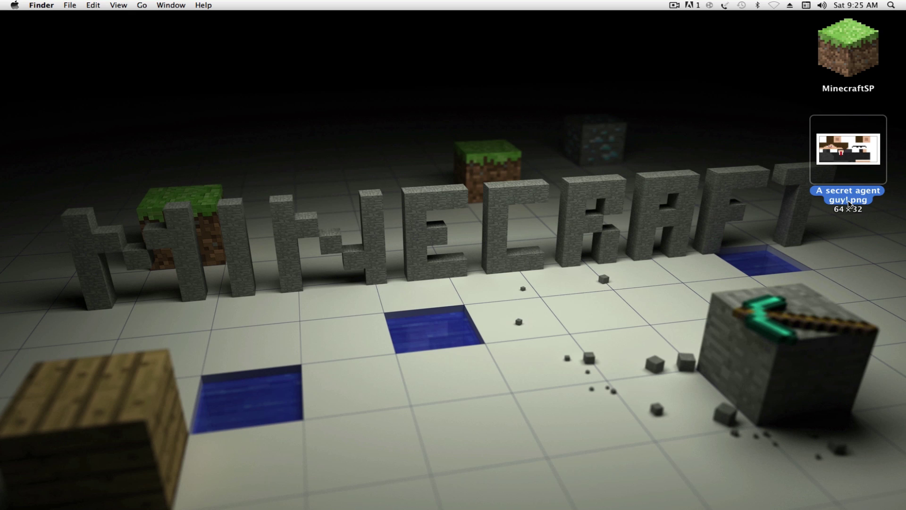
left_click(850, 203)
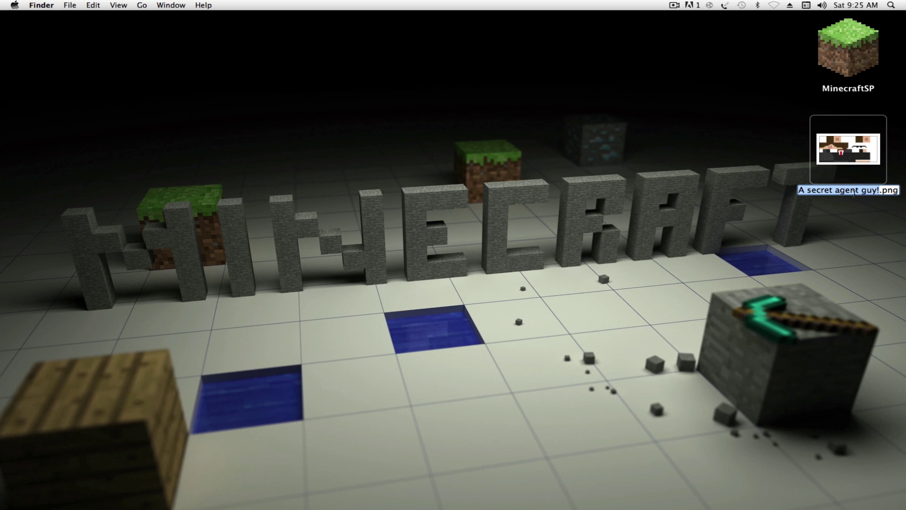
key("BackSpace")
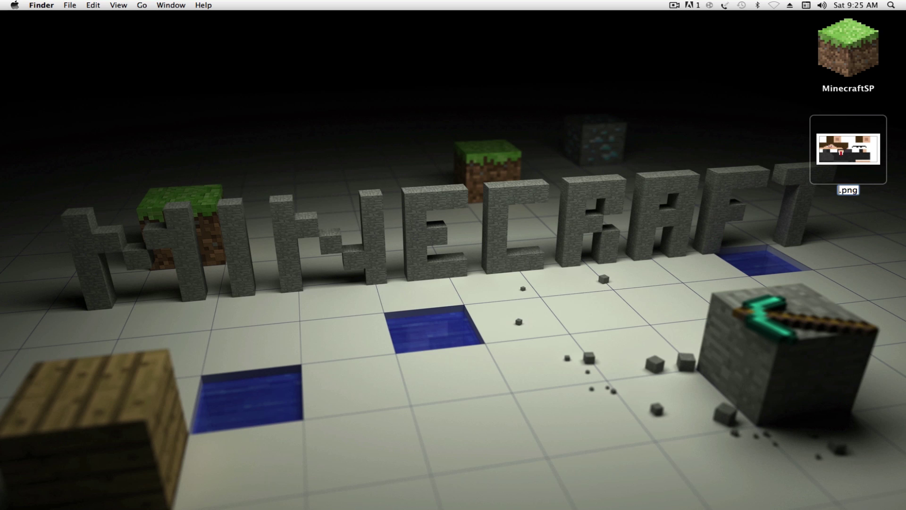
type("char")
left_click(849, 239)
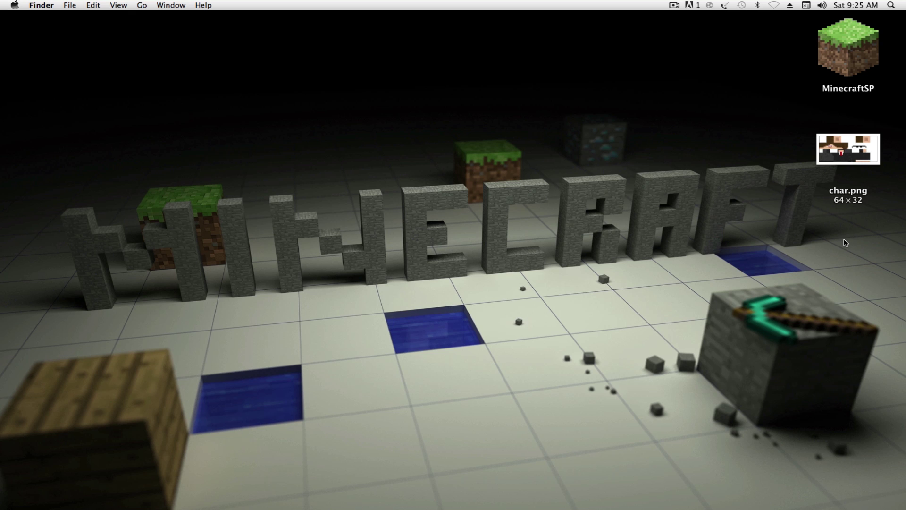
Step: Create a desktop folder named mob and move char.png into it
right_click(842, 271)
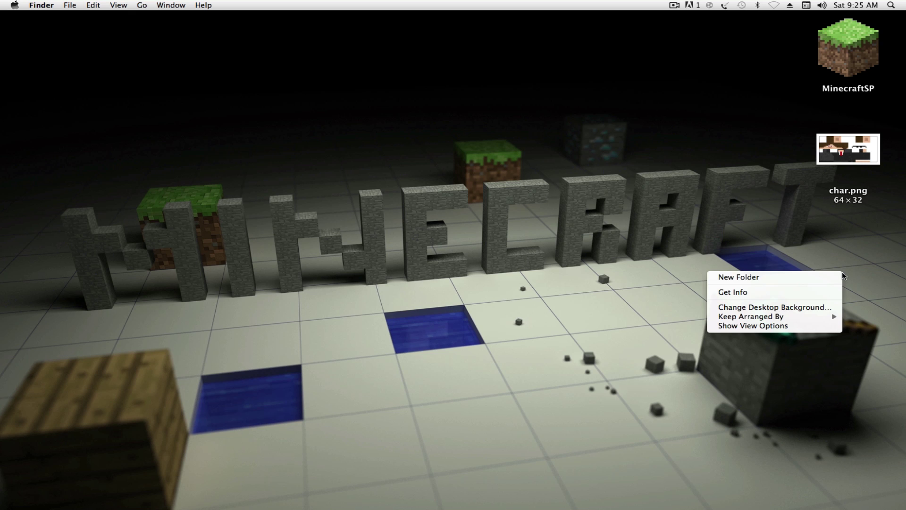
left_click(815, 278)
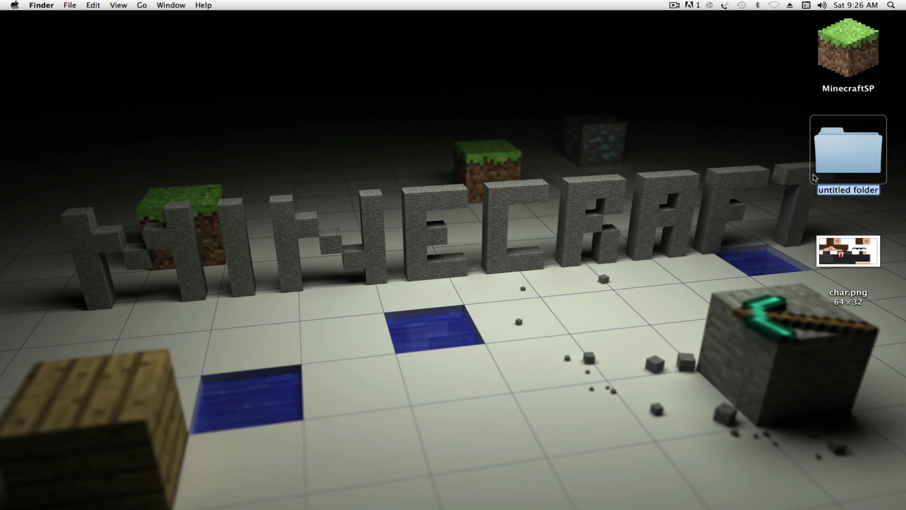
type("mob")
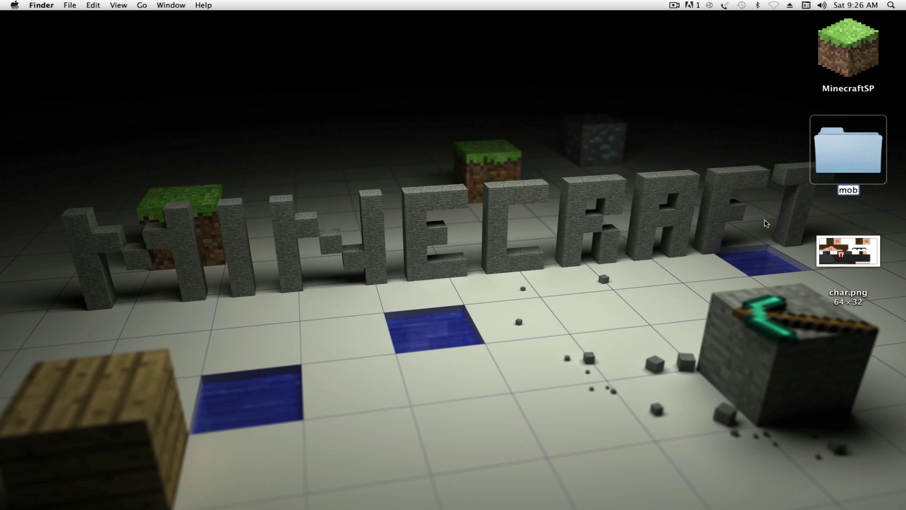
left_click(760, 227)
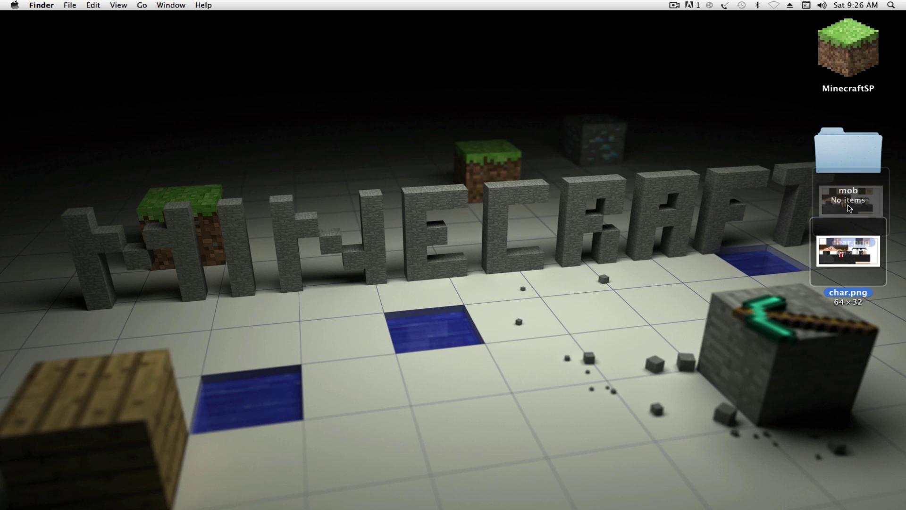
left_click_drag(845, 258, 841, 157)
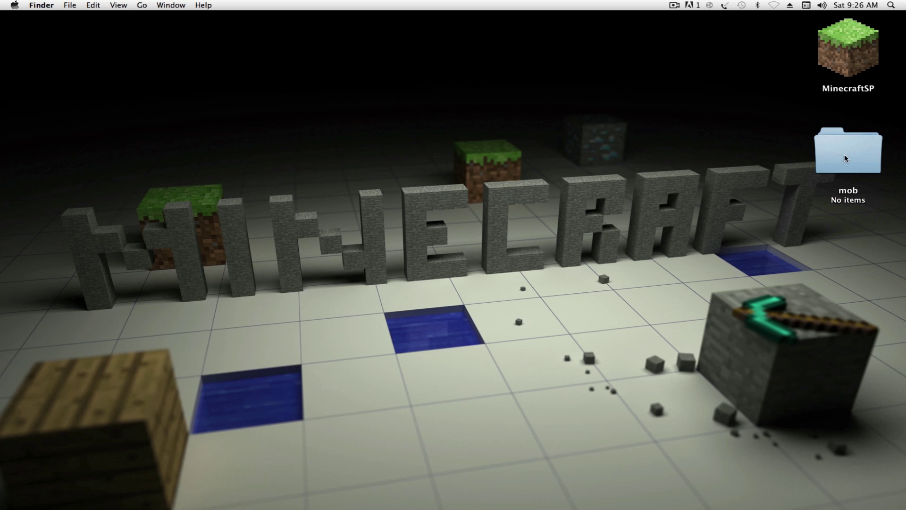
Step: Create a desktop folder named minecraft and move mob and MinecraftSP into it
right_click(844, 268)
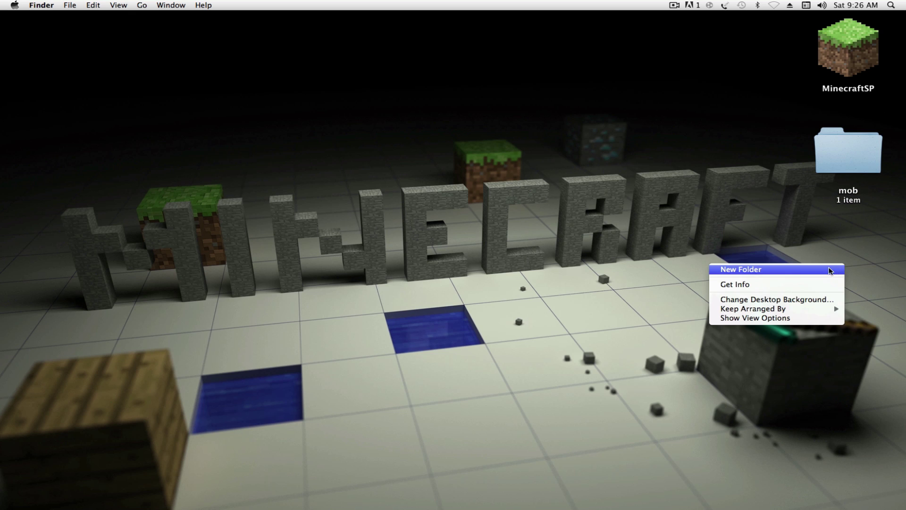
left_click(835, 271)
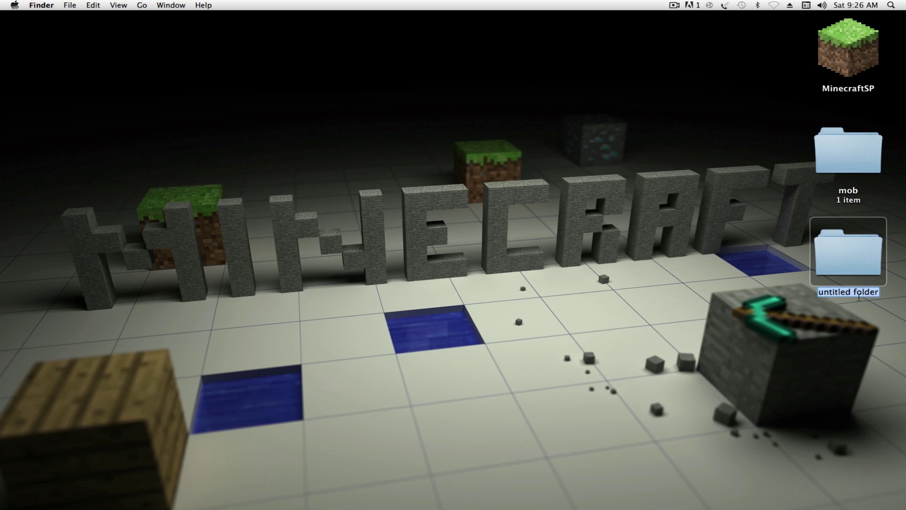
type("minecraft")
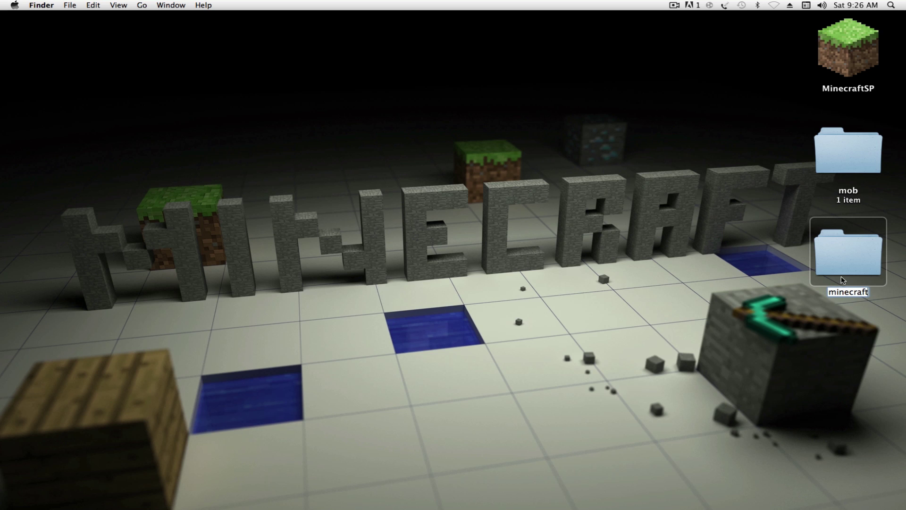
left_click(836, 327)
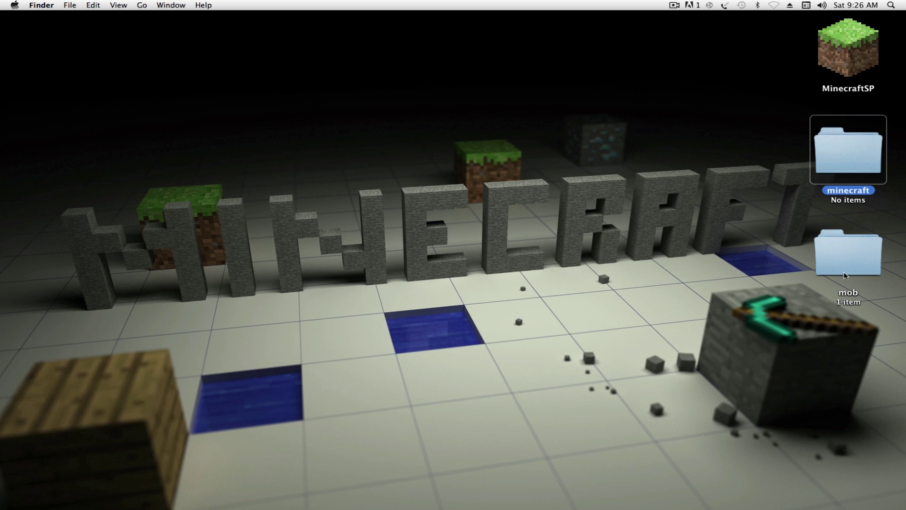
left_click_drag(844, 275, 836, 176)
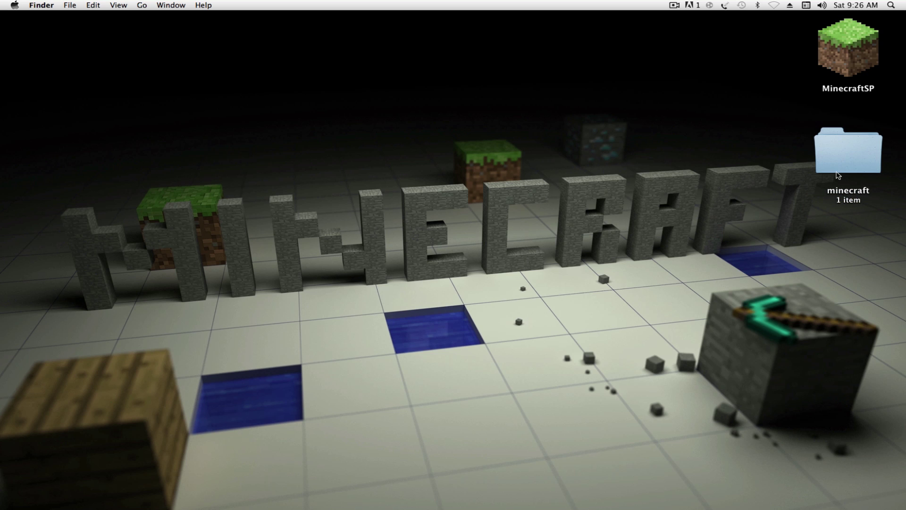
left_click_drag(865, 46, 864, 158)
double_click(848, 65)
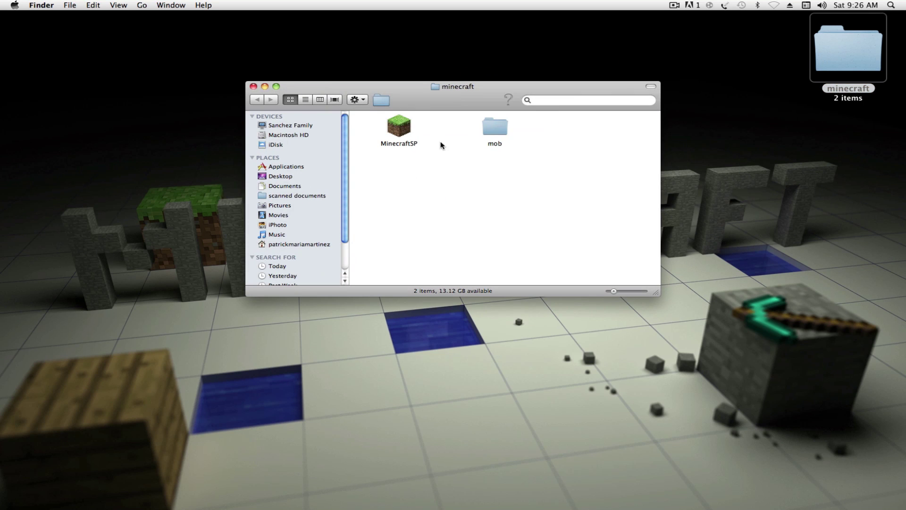
double_click(489, 130)
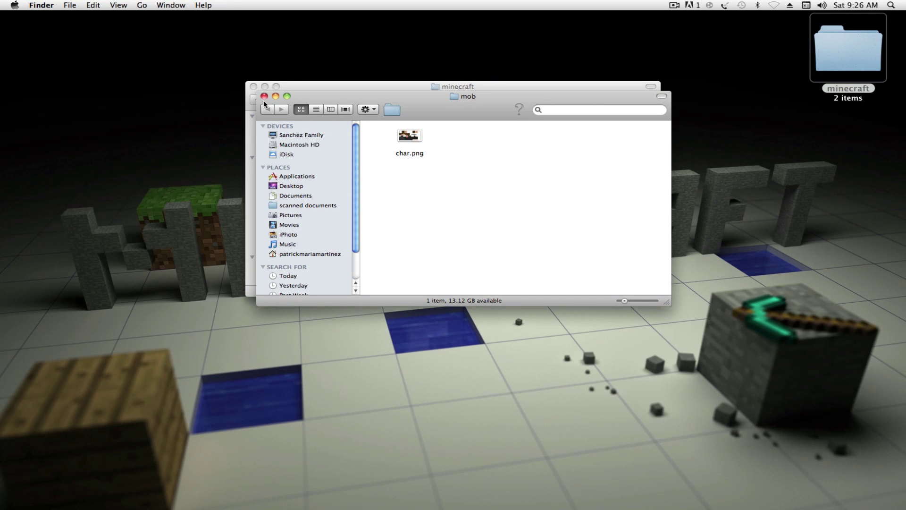
left_click(264, 97)
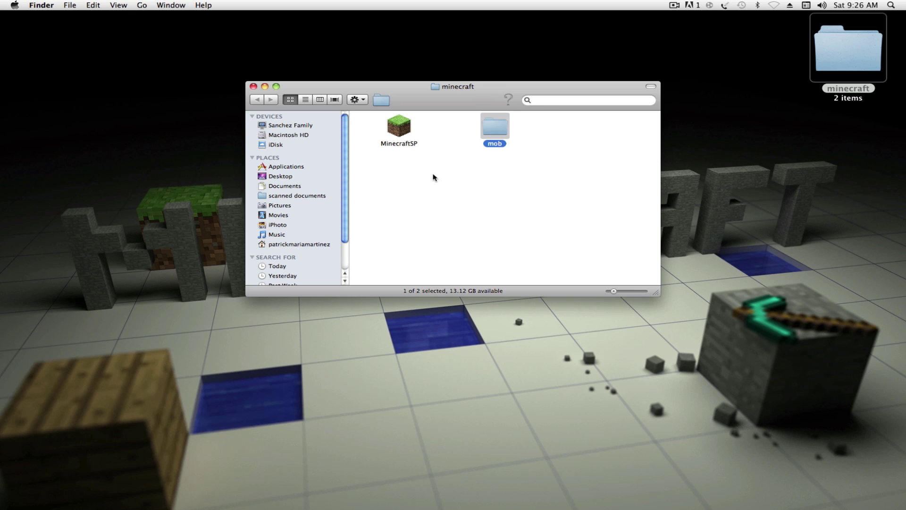
left_click(393, 130)
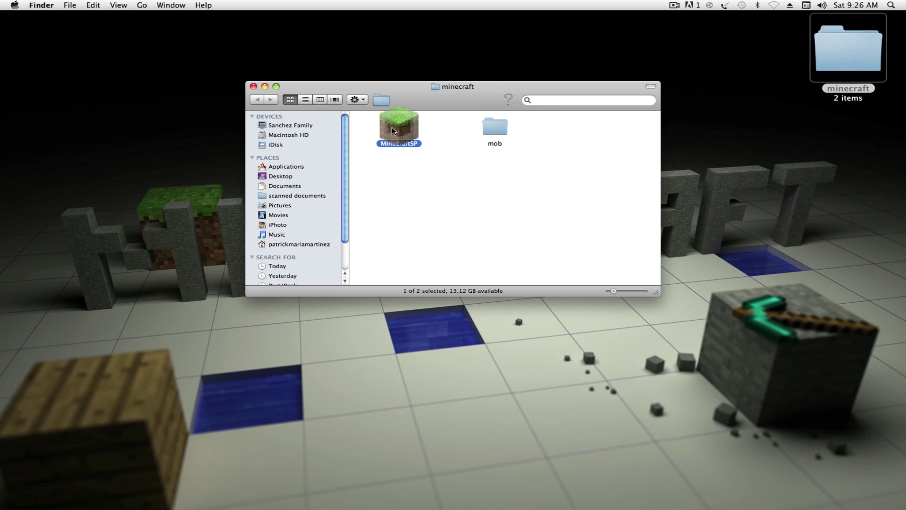
Step: Enlarge the MinecraftSP launcher and enter the game with the current username
left_click(255, 87)
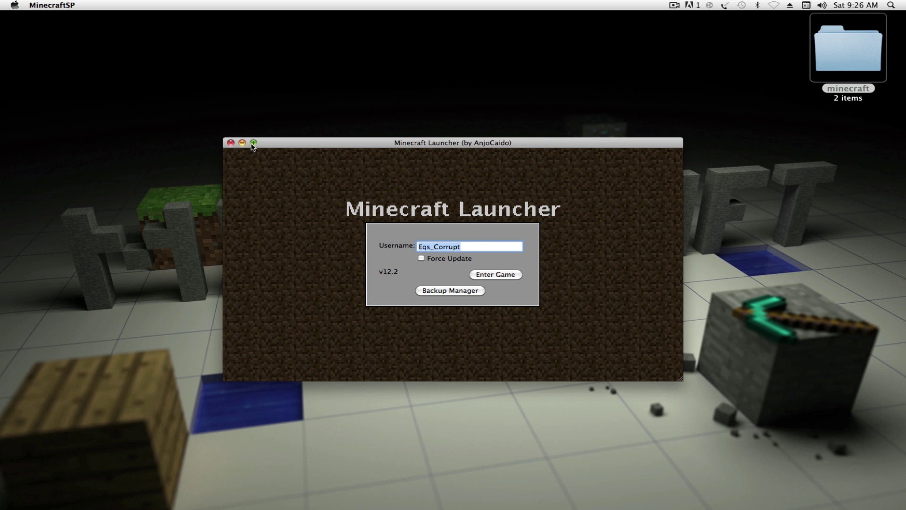
left_click(253, 144)
left_click(505, 278)
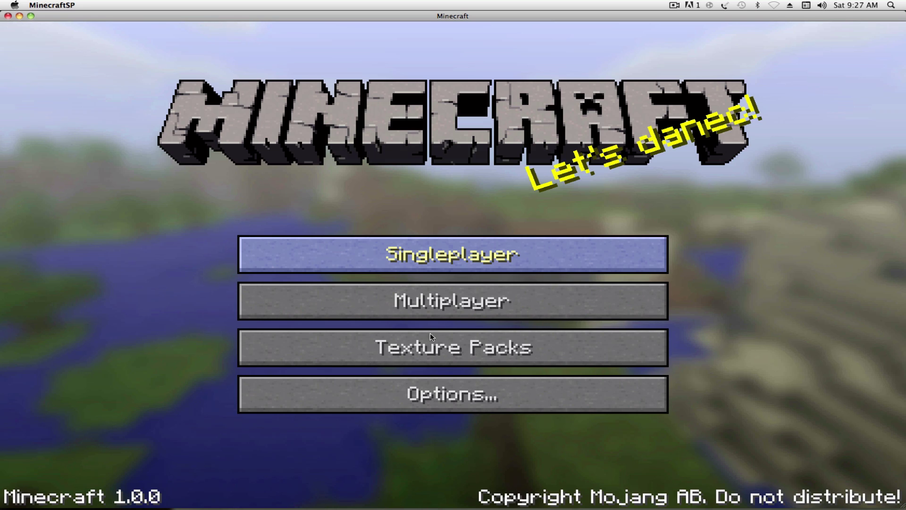
Step: Play the first SkyBlock2.1 world from the Singleplayer list
left_click(324, 253)
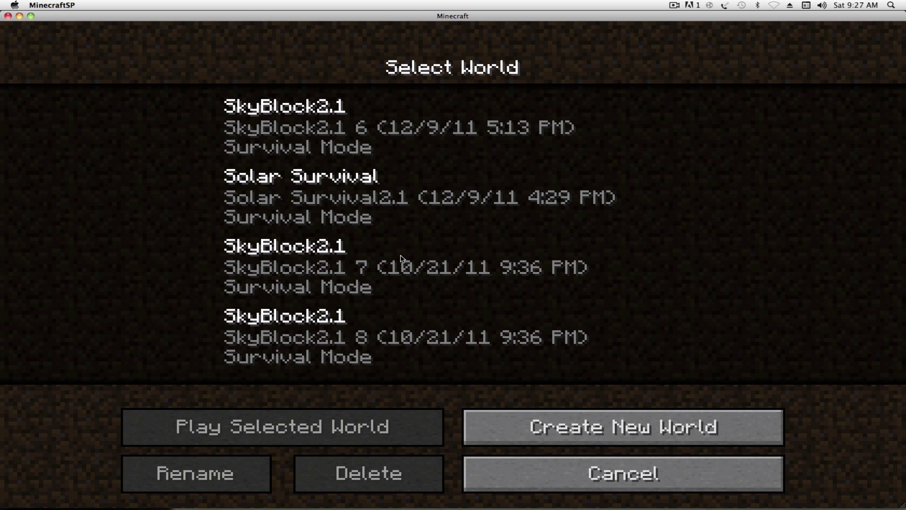
left_click(314, 128)
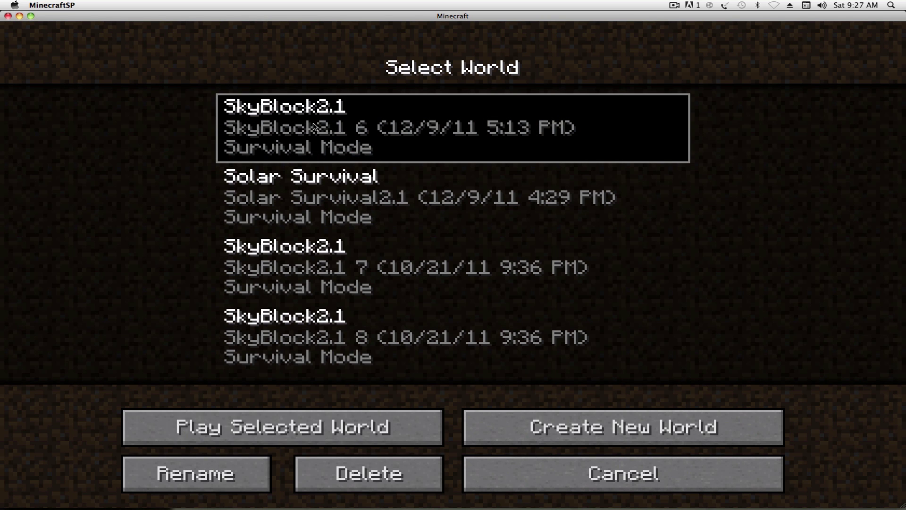
left_click(320, 432)
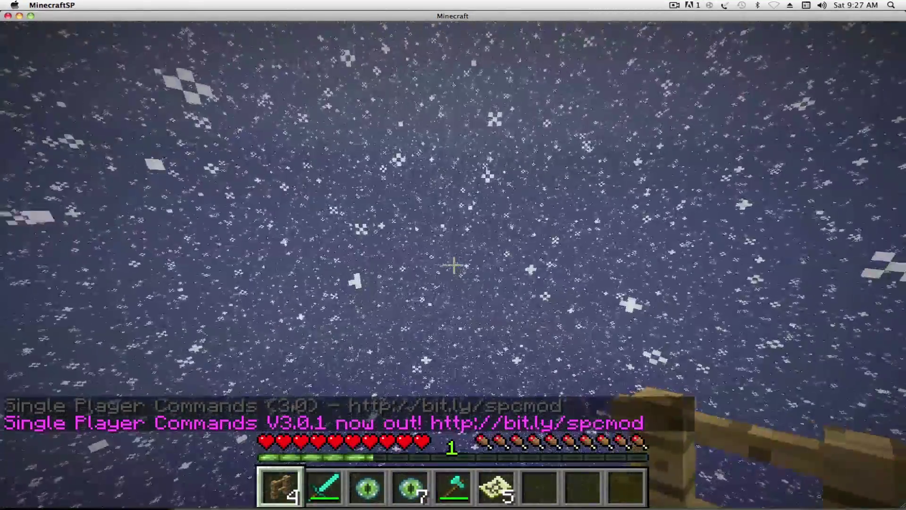
Step: View the player's new skin in the inventory and move the Diamond Pickaxe to the hotbar
key("e")
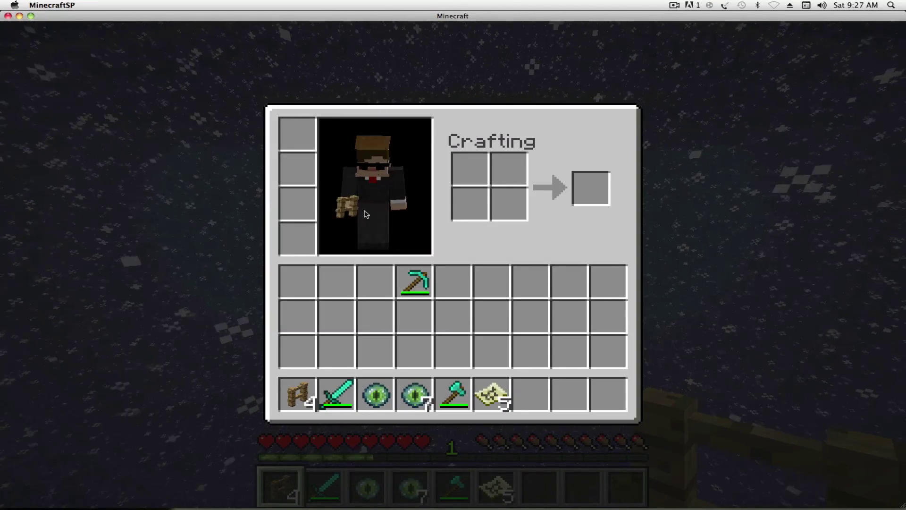
left_click(408, 282, "shift")
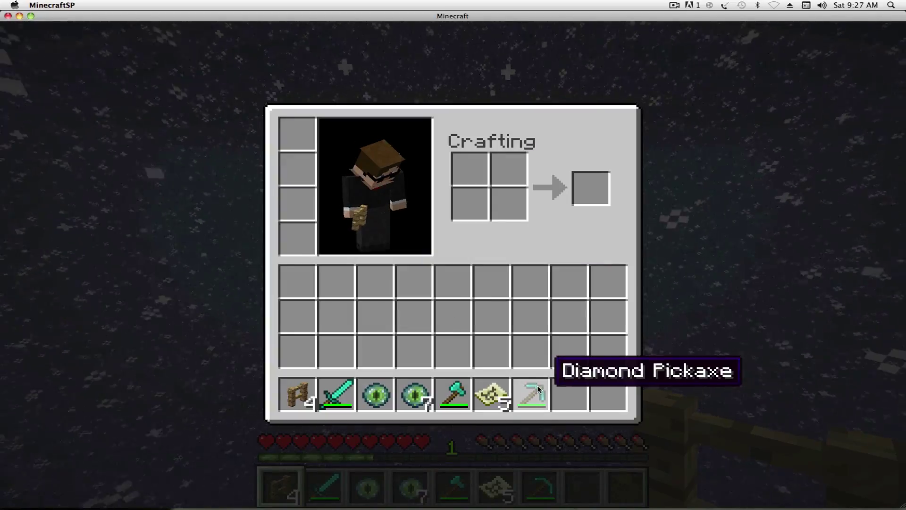
key("e")
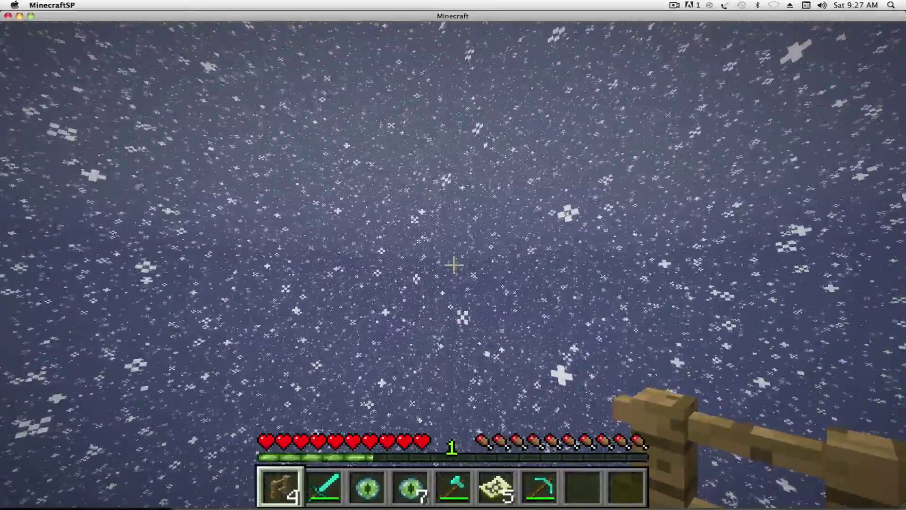
Step: Save and quit the SkyBlock2.1 world to the title screen
key("Escape")
left_click(491, 358)
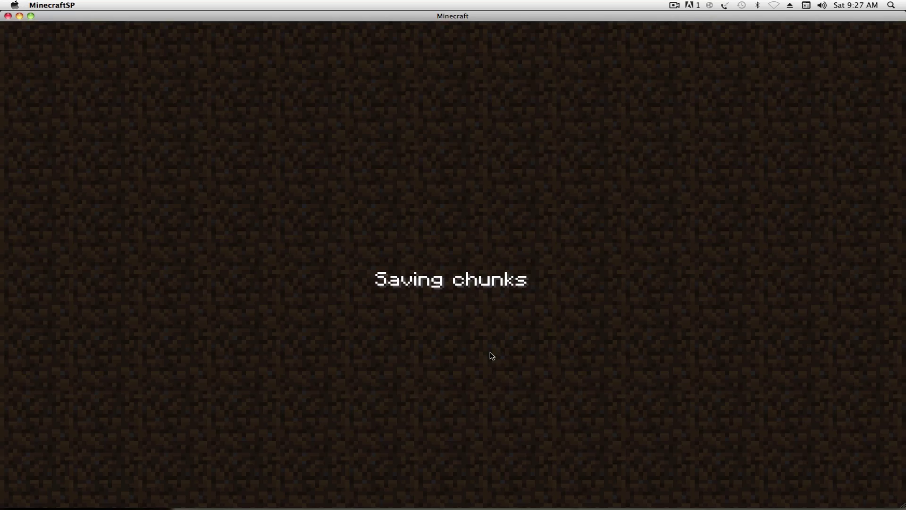